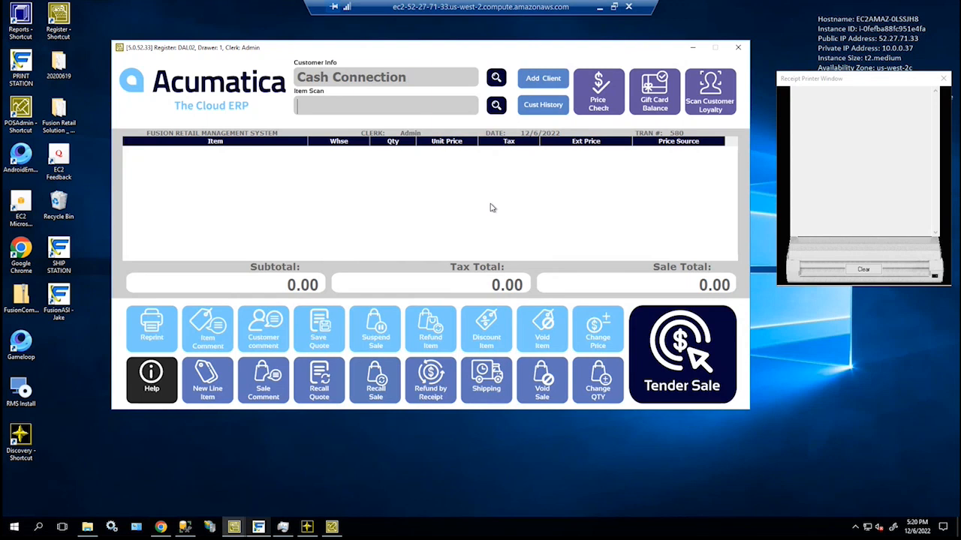
# Review the list of assigned register commands and the blank new-customer form, closing each without changes
pyautogui.click(153, 379)
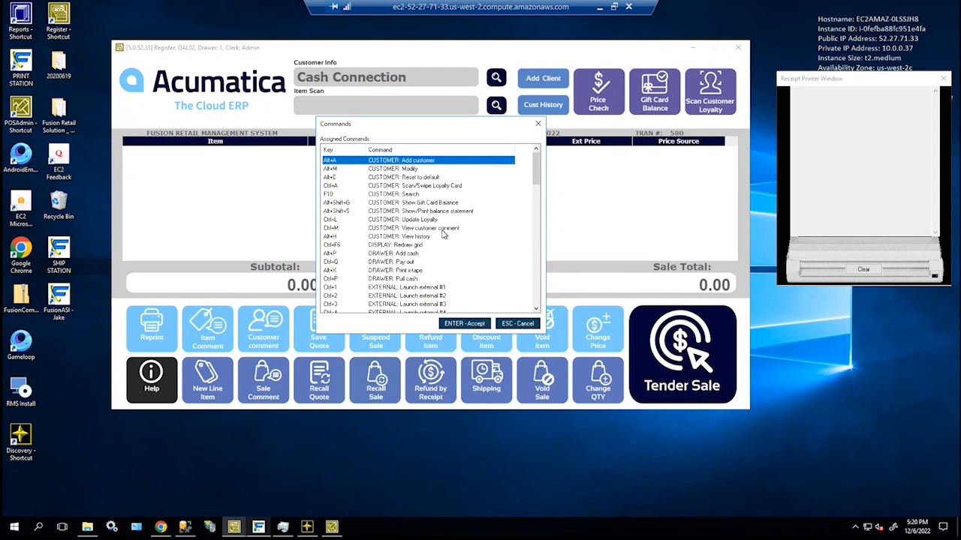
pyautogui.scroll(-20, 448, 217)
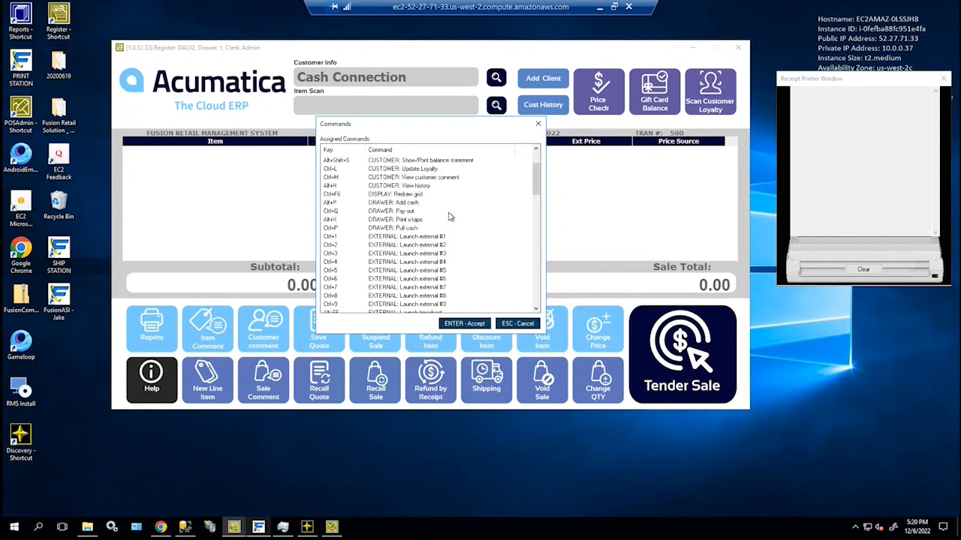
pyautogui.scroll(15, 415, 304)
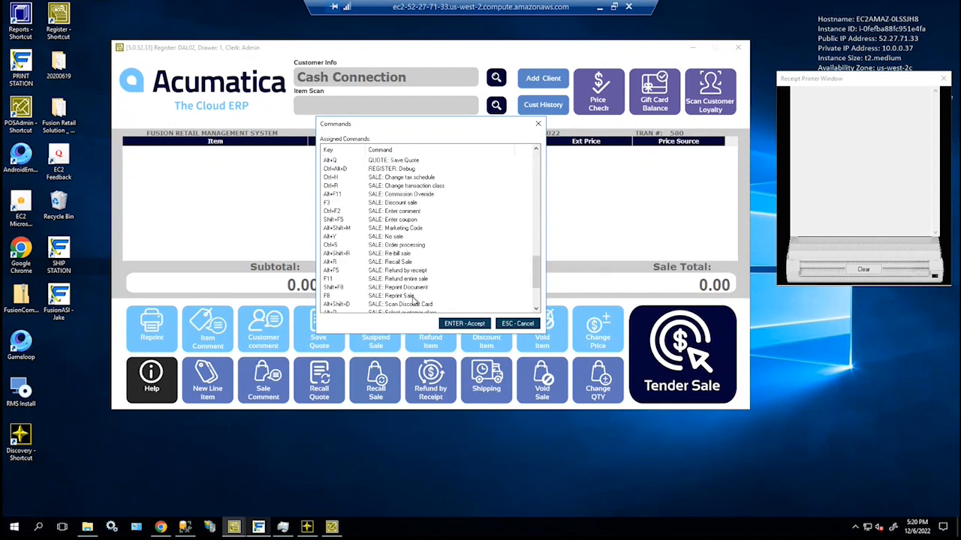
pyautogui.scroll(3, 411, 295)
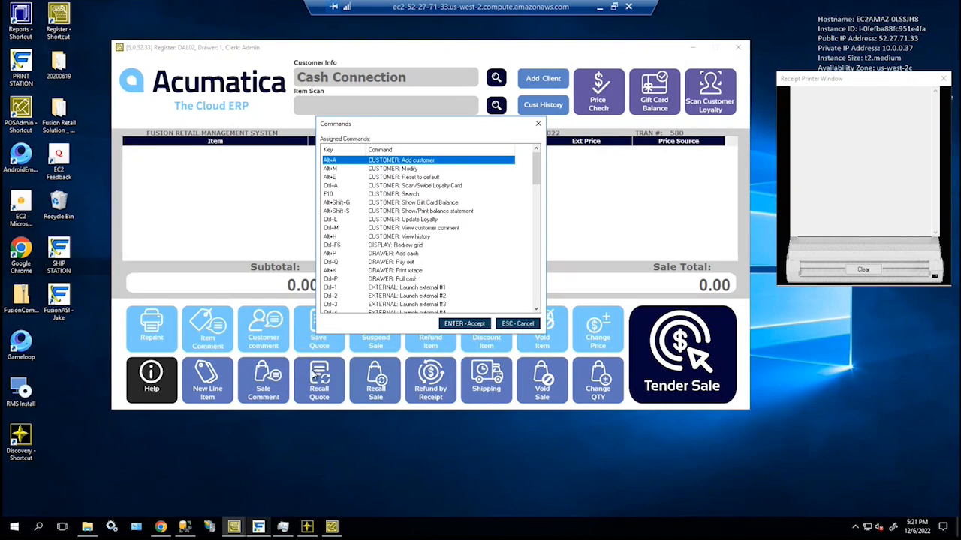
pyautogui.click(523, 324)
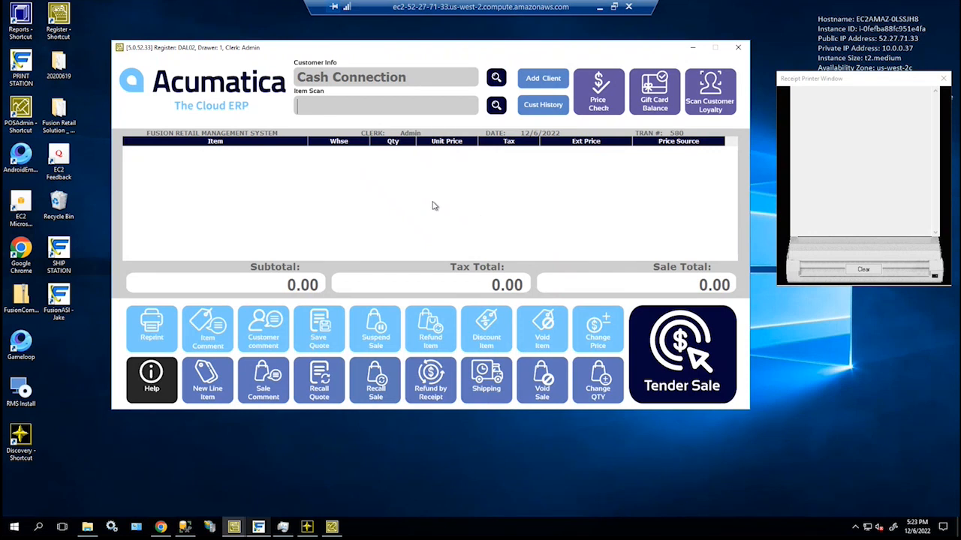
pyautogui.click(550, 79)
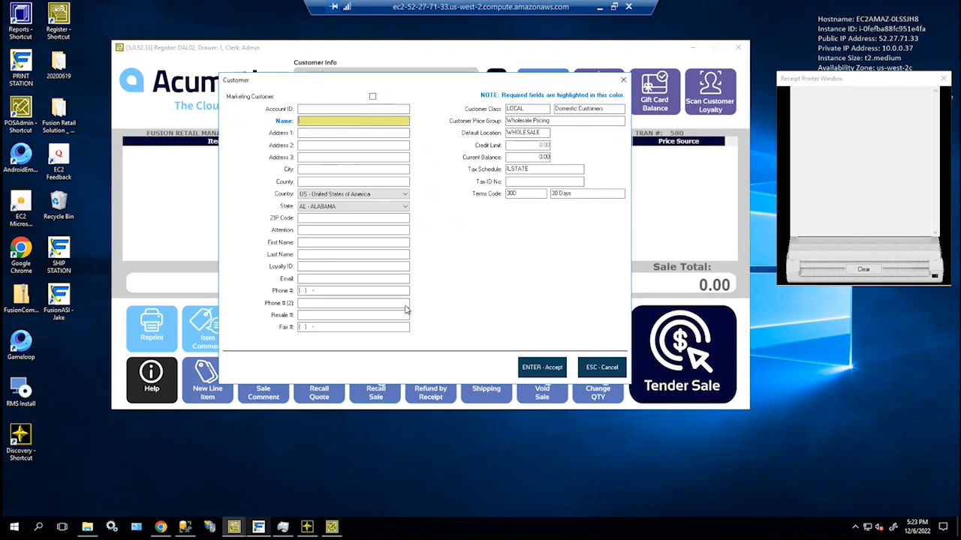
pyautogui.click(602, 368)
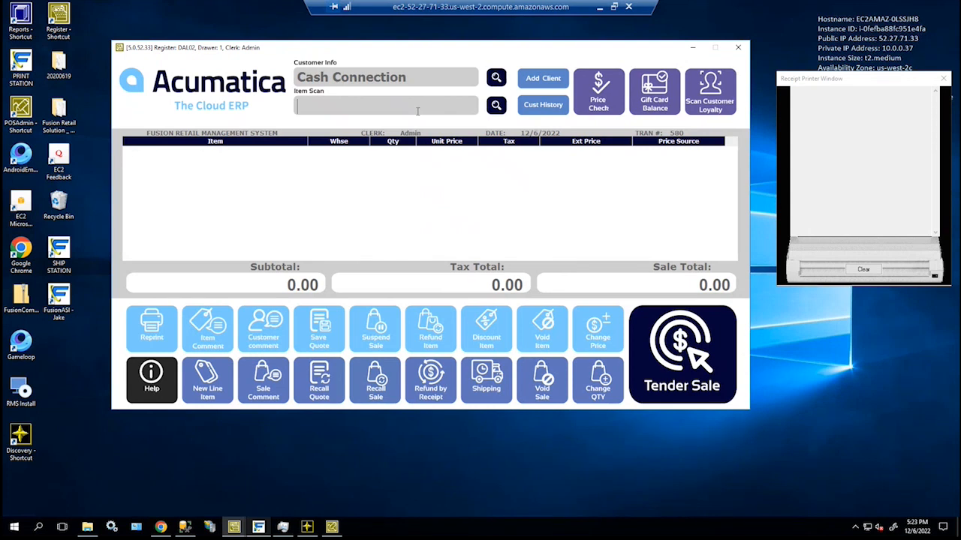
# Look up the inventory by item key and add the Acer Laptop Computer (AACOMPUT01) to the sale
pyautogui.click(496, 105)
pyautogui.click(97, 84)
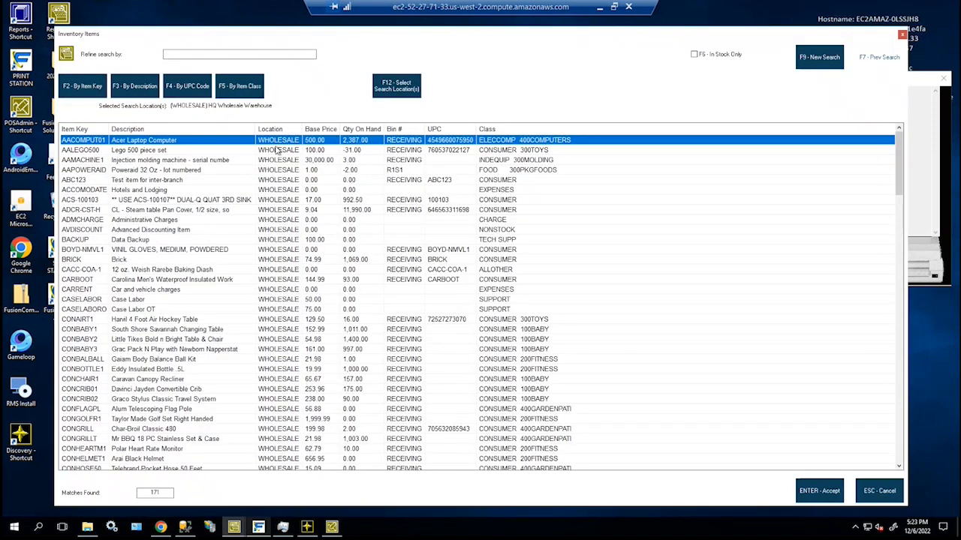
pyautogui.doubleClick(152, 142)
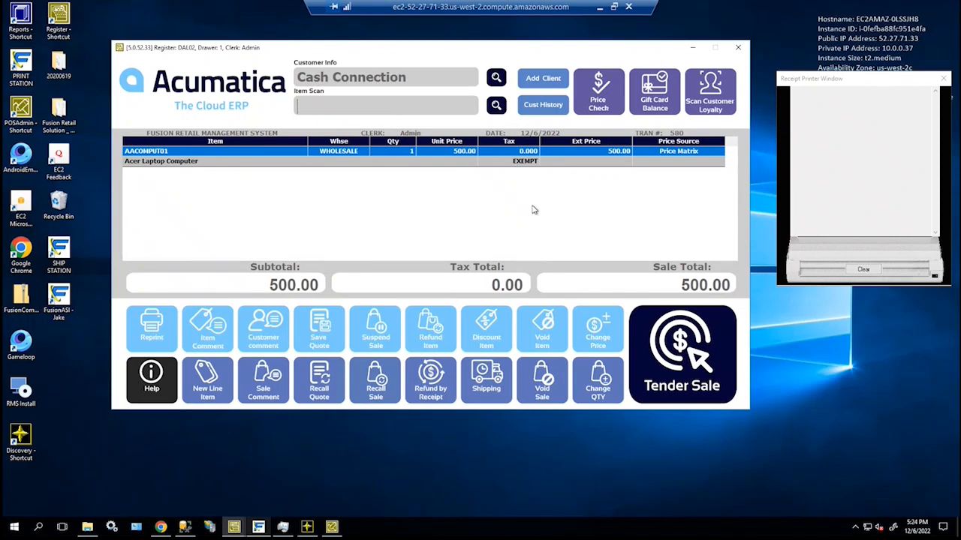
# Tender the laptop sale with a cash payment of 500.00 USD
pyautogui.click(699, 379)
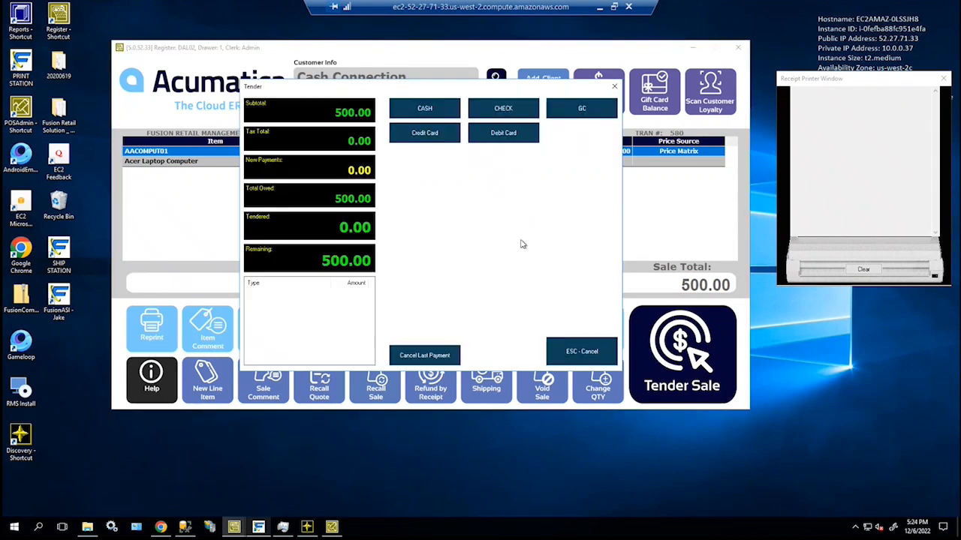
pyautogui.click(426, 111)
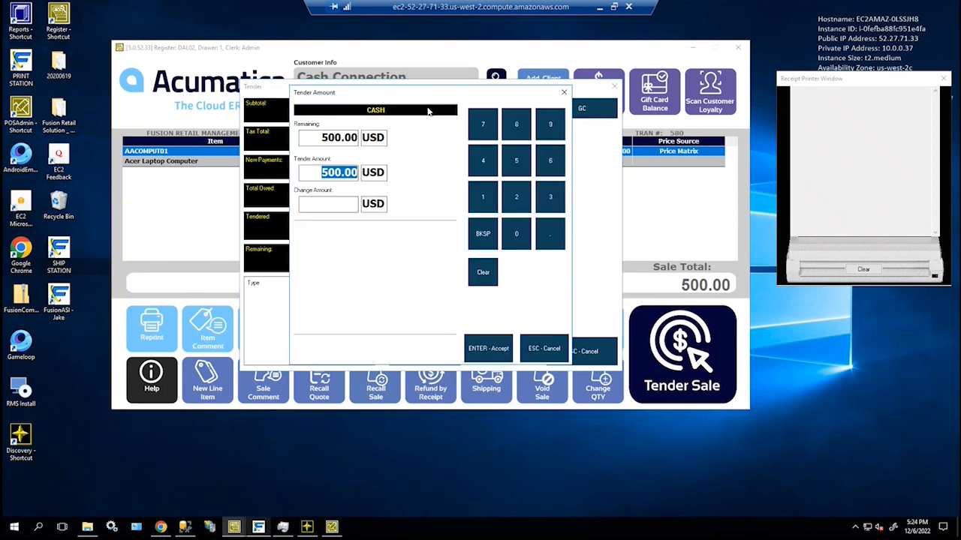
pyautogui.click(495, 343)
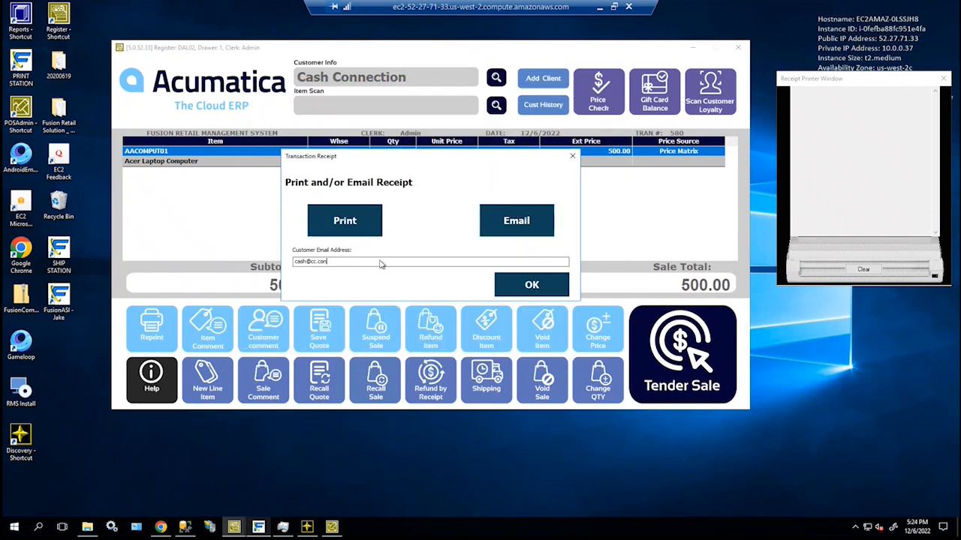
# Clear the customer e-mail address for the transaction receipt and print the receipt
pyautogui.press('BackSpace')
pyautogui.press('BackSpace')
pyautogui.press('BackSpace')
pyautogui.press('BackSpace')
pyautogui.press('BackSpace')
pyautogui.press('BackSpace')
pyautogui.press('BackSpace')
pyautogui.press('BackSpace')
pyautogui.press('BackSpace')
pyautogui.press('BackSpace')
pyautogui.click(349, 229)
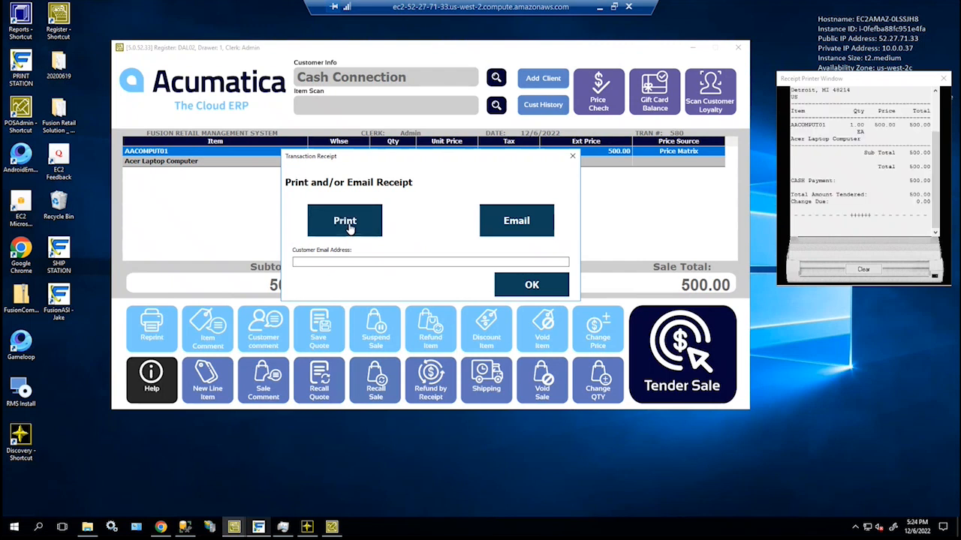
# Examine the printed receipt's header, customer details, item line and cash payment section
pyautogui.moveTo(934, 189); pyautogui.dragTo(935, 150)
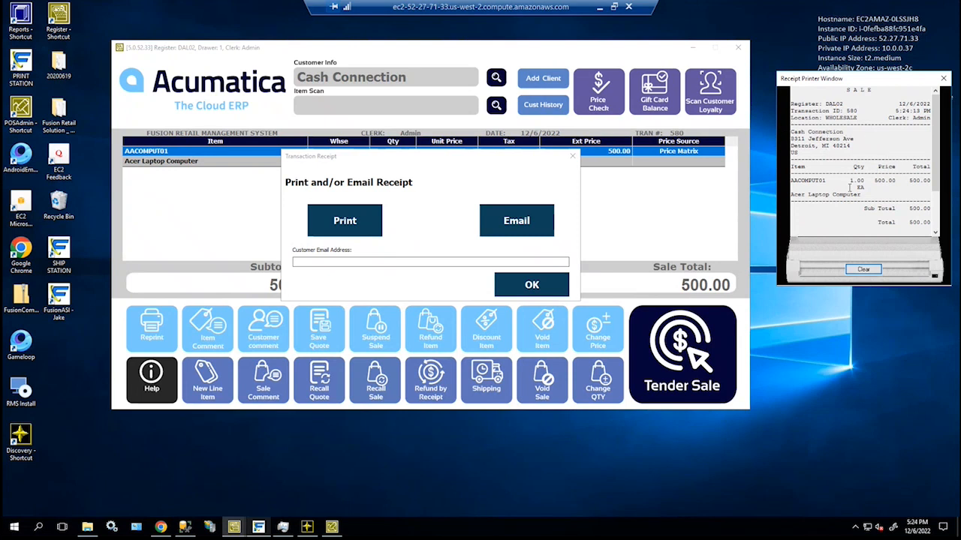
pyautogui.scroll(-3, 850, 187)
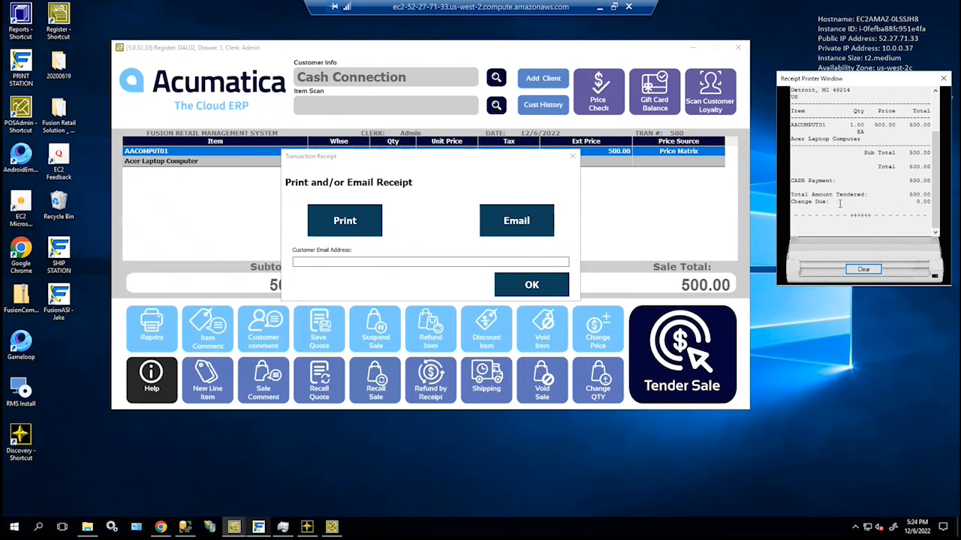
pyautogui.scroll(3, 840, 202)
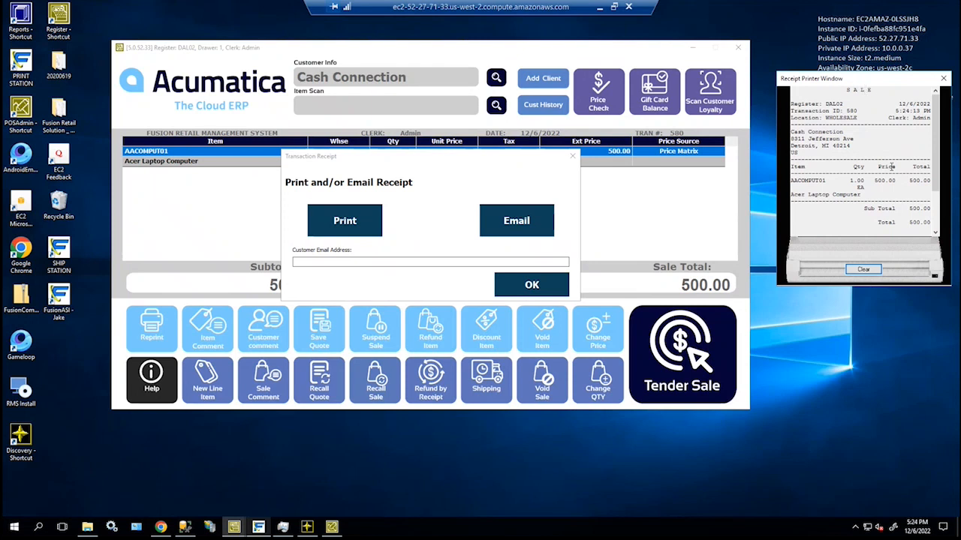
pyautogui.scroll(-3, 890, 166)
pyautogui.scroll(3, 875, 192)
pyautogui.scroll(-3, 871, 200)
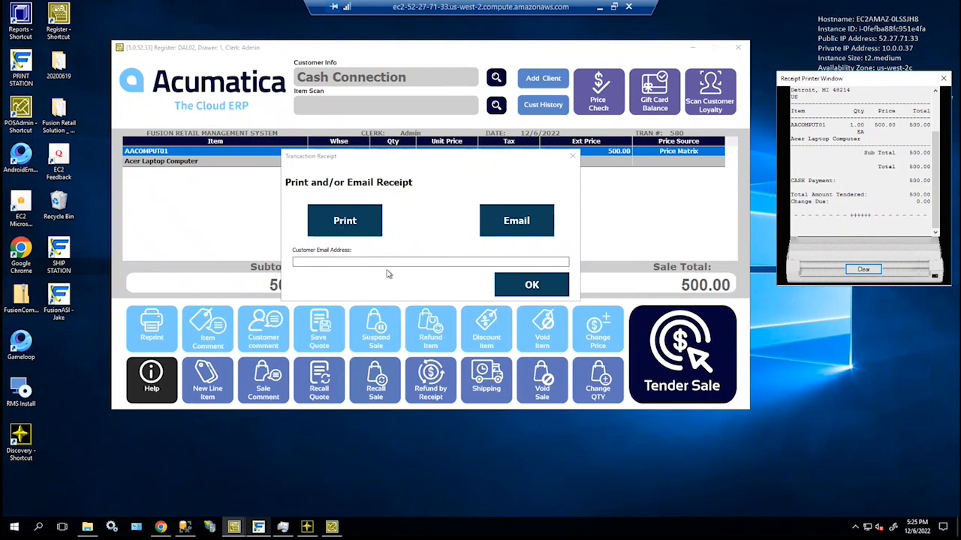
pyautogui.click(362, 262)
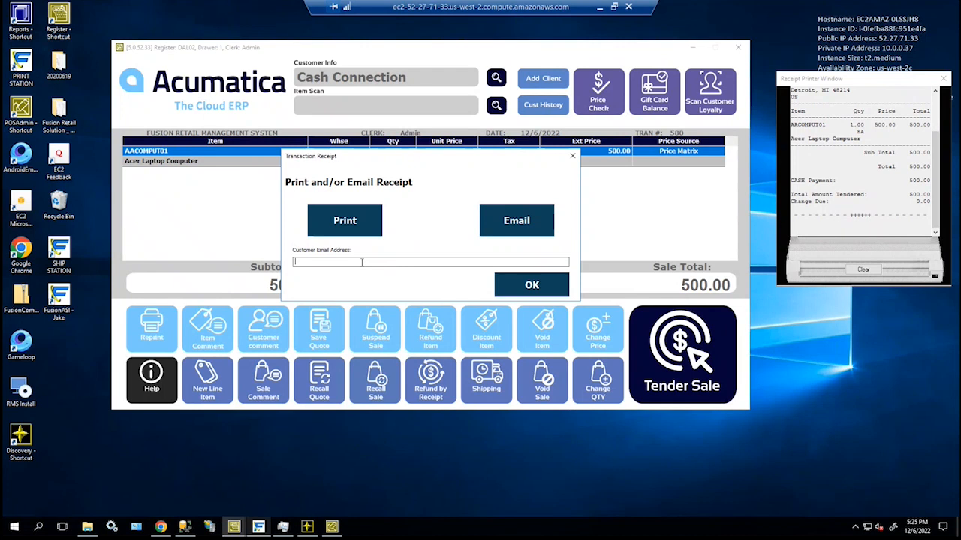
pyautogui.write('ksahguig')
pyautogui.press('BackSpace')
pyautogui.press('BackSpace')
pyautogui.press('BackSpace')
pyautogui.press('BackSpace')
pyautogui.press('BackSpace')
pyautogui.press('BackSpace')
pyautogui.press('BackSpace')
# Finish the receipt prompt and assign USA Bartending School as the customer of the new sale
pyautogui.click(520, 287)
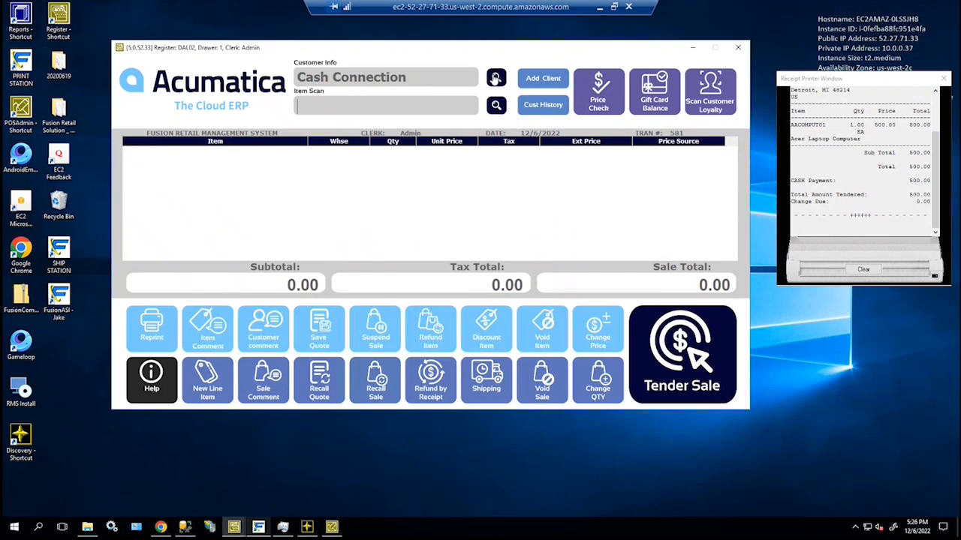
pyautogui.click(496, 78)
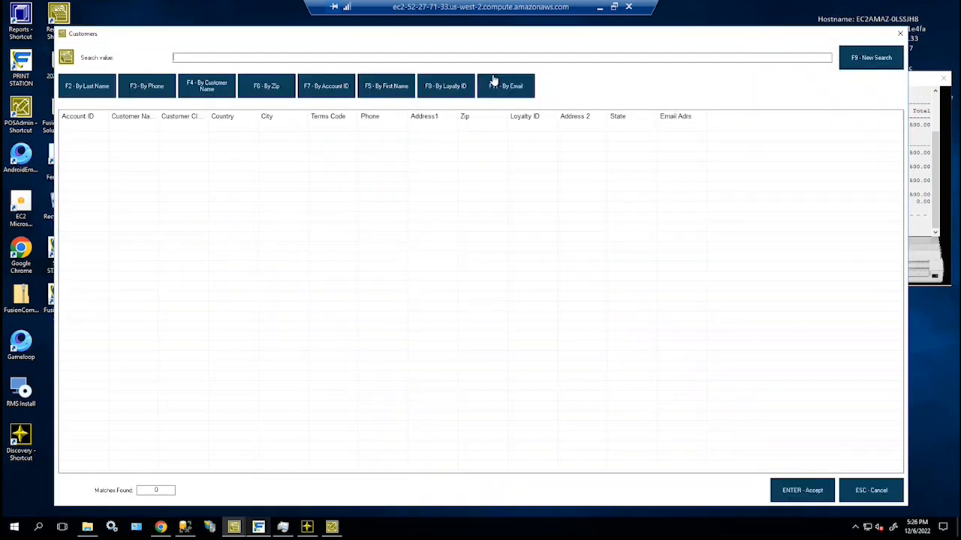
pyautogui.click(86, 88)
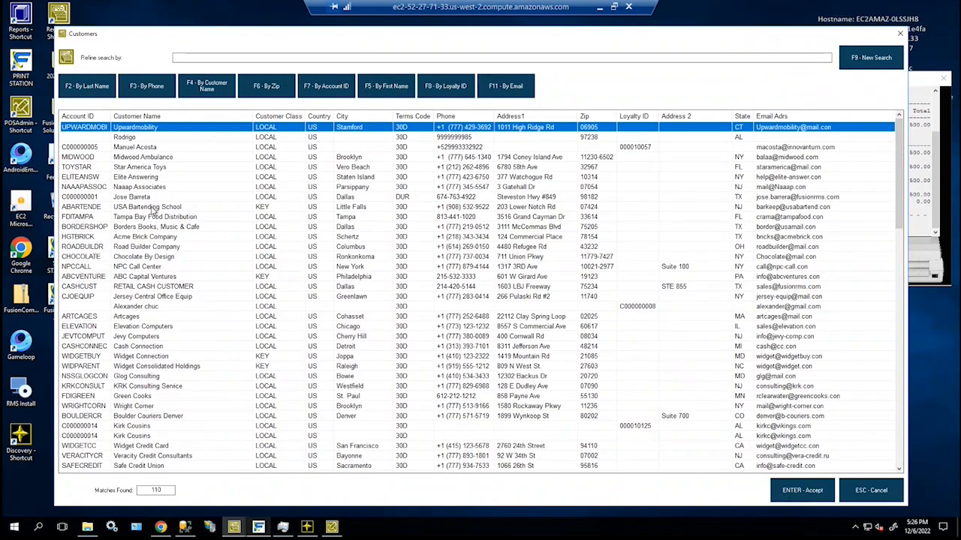
pyautogui.click(153, 208)
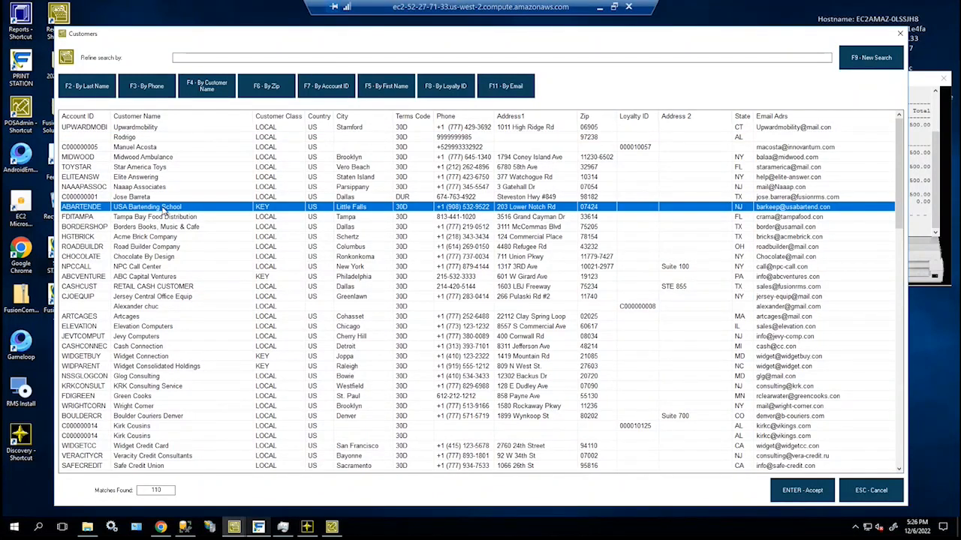
pyautogui.click(794, 490)
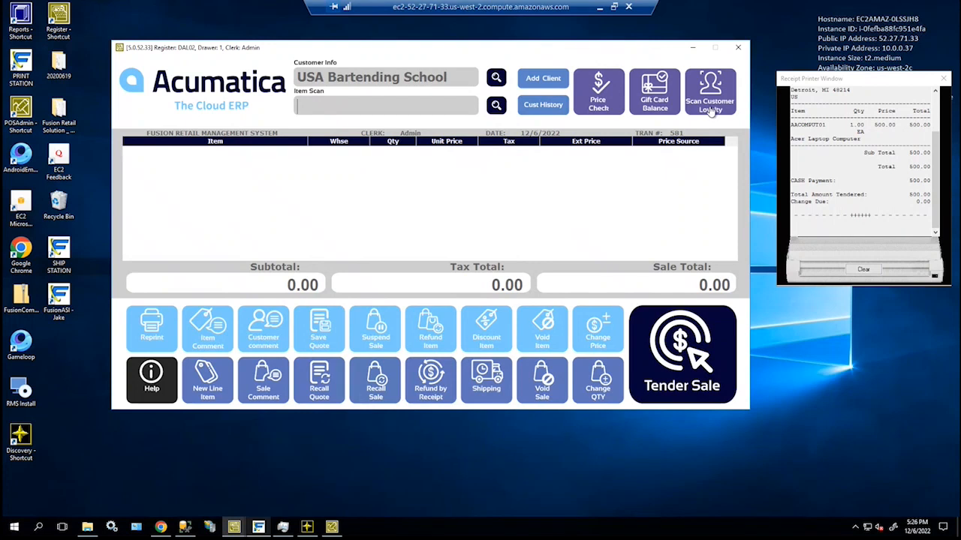
# View the customer loyalty lookup options and close the lookup without entering any data
pyautogui.click(710, 108)
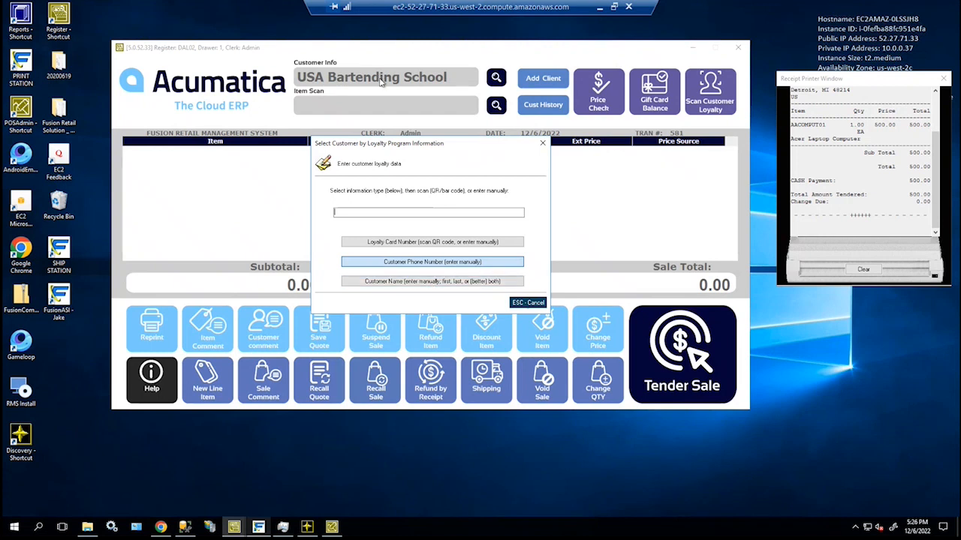
pyautogui.click(528, 304)
# Add the Acer Laptop Computer (AACOMPUT01) and the Lego 500 piece set (AALEGO500) to the sale from the inventory list
pyautogui.click(494, 106)
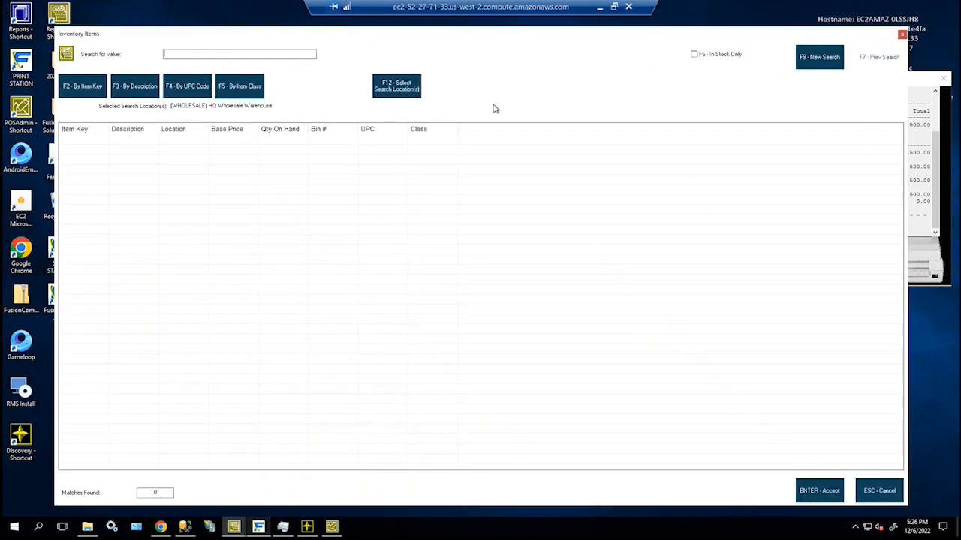
pyautogui.click(85, 88)
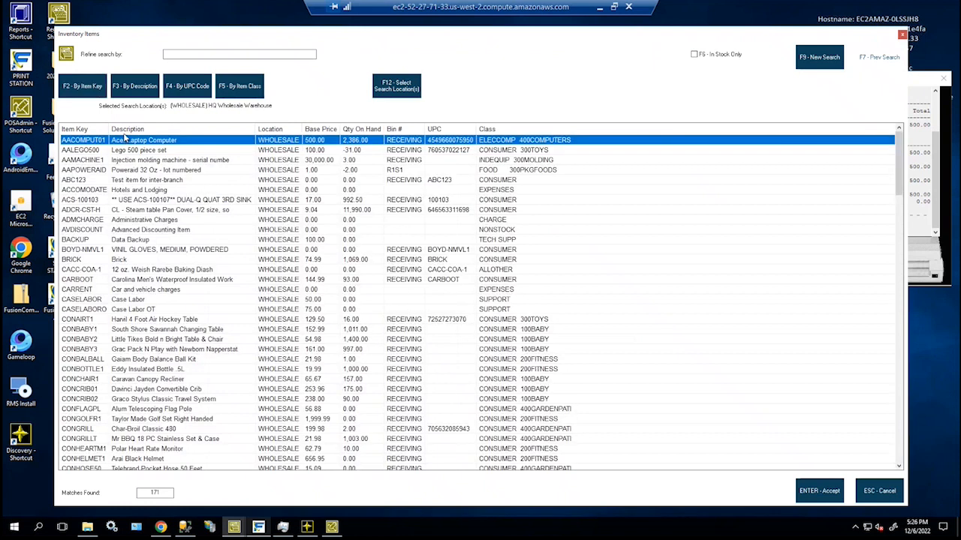
pyautogui.press('Down')
pyautogui.press('Return')
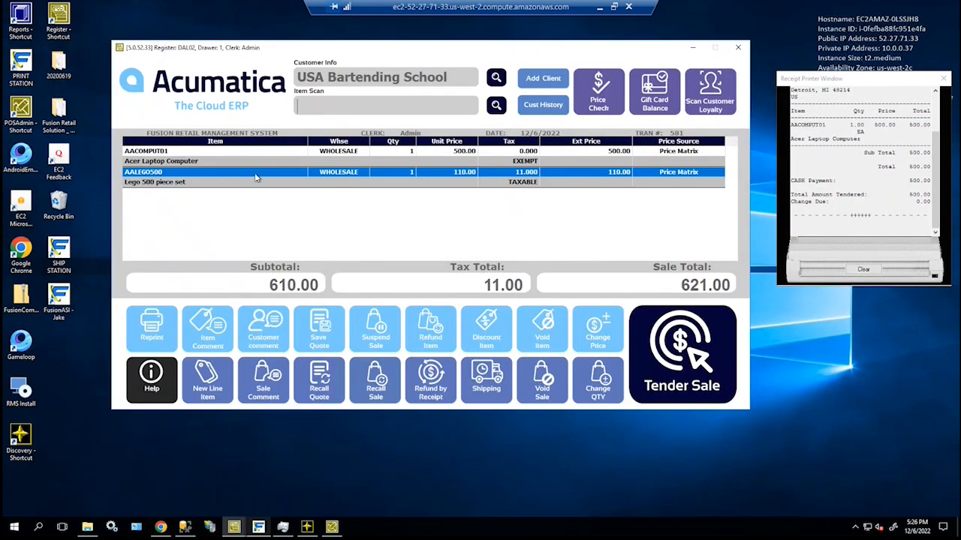
# Apply a 10 percent item discount to the Lego 500 piece set
pyautogui.click(495, 346)
pyautogui.write('10')
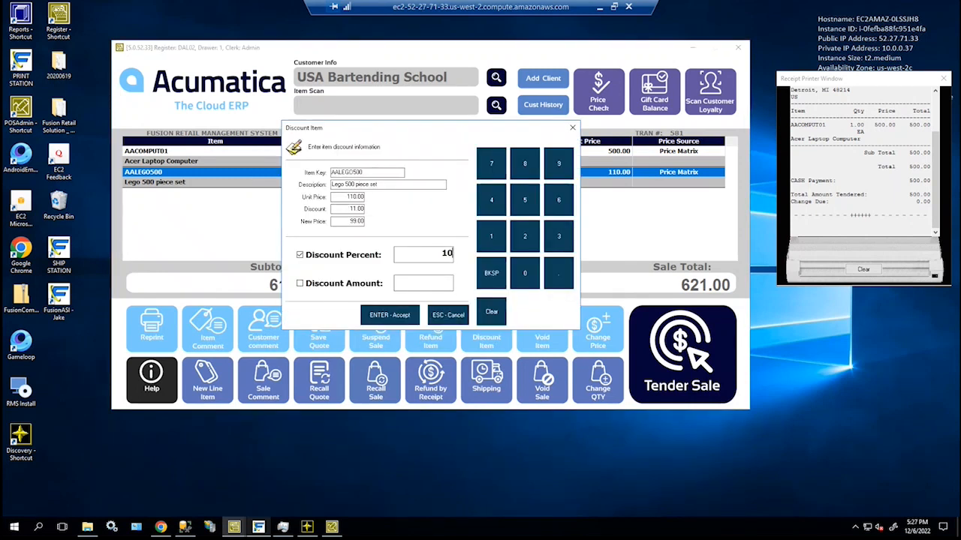
pyautogui.press('Return')
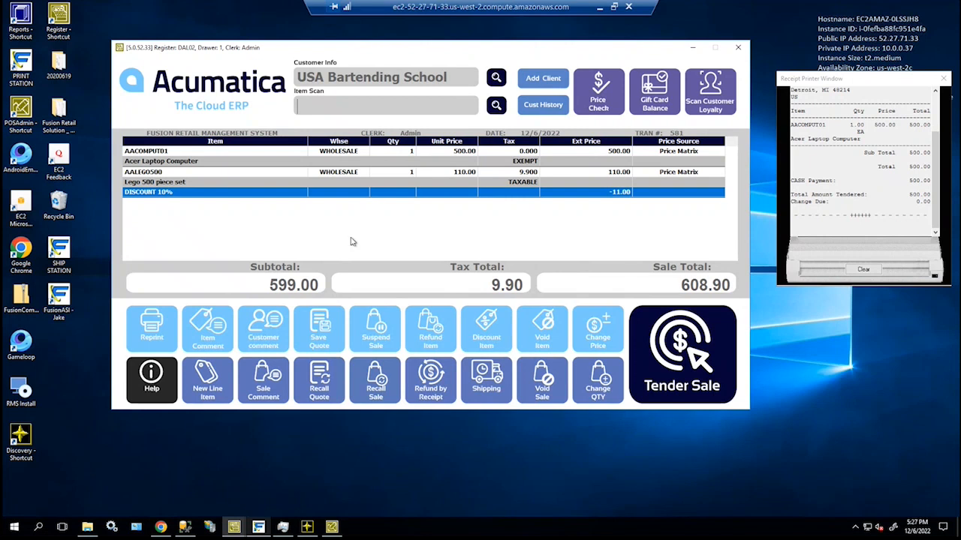
# Change the unit price of the Acer Laptop Computer line to 449
pyautogui.click(262, 163)
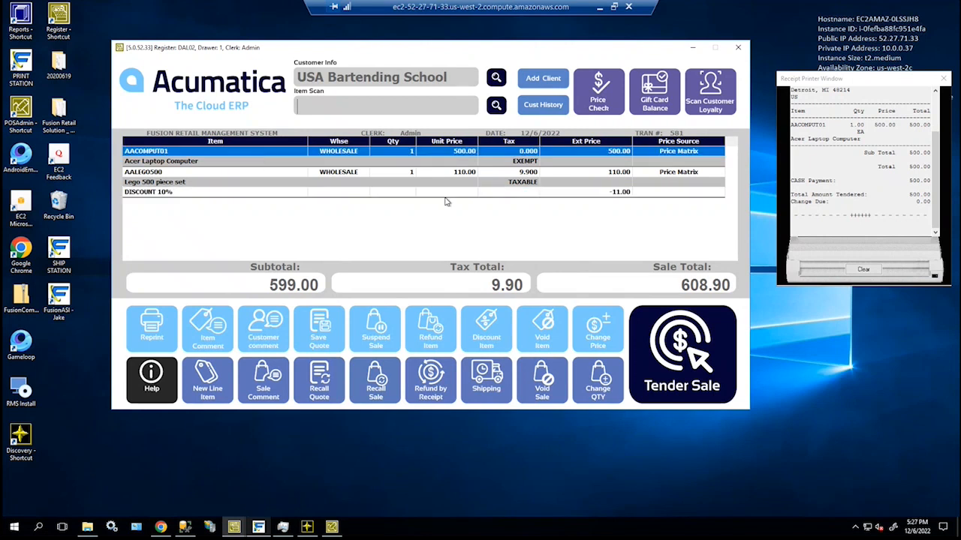
pyautogui.click(596, 340)
pyautogui.write('4495')
pyautogui.press('BackSpace')
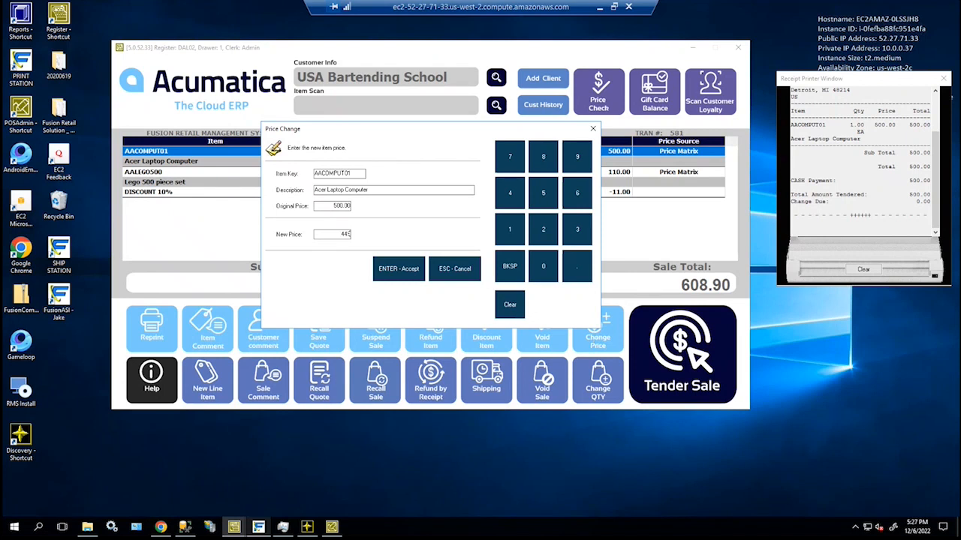
pyautogui.press('Return')
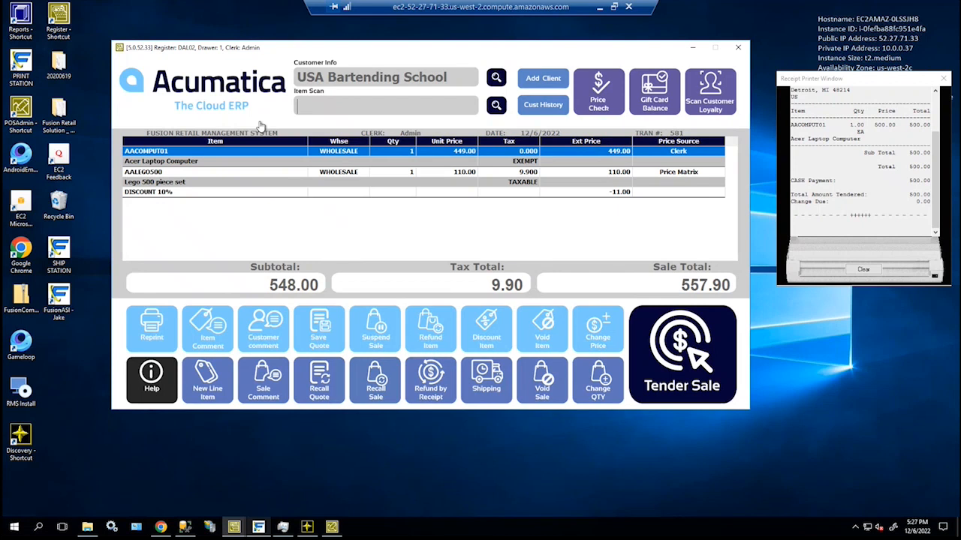
# Review the shipping address, date and fulfillment details for the sale's items, then leave without changes
pyautogui.click(293, 180)
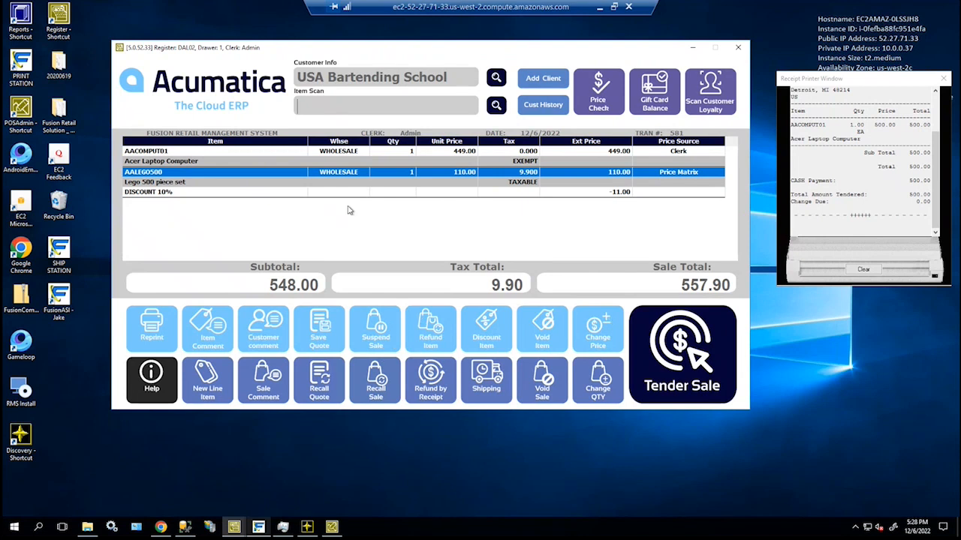
pyautogui.click(484, 391)
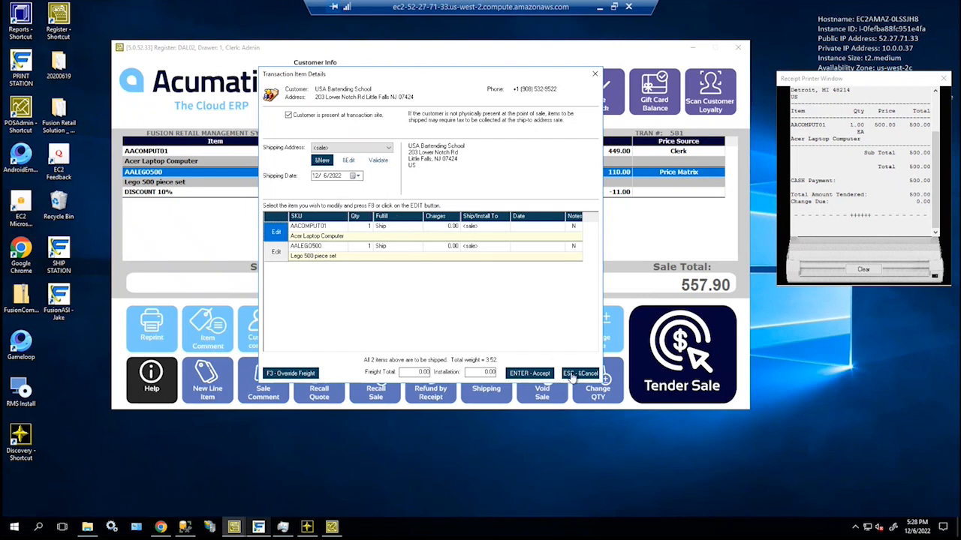
pyautogui.click(574, 374)
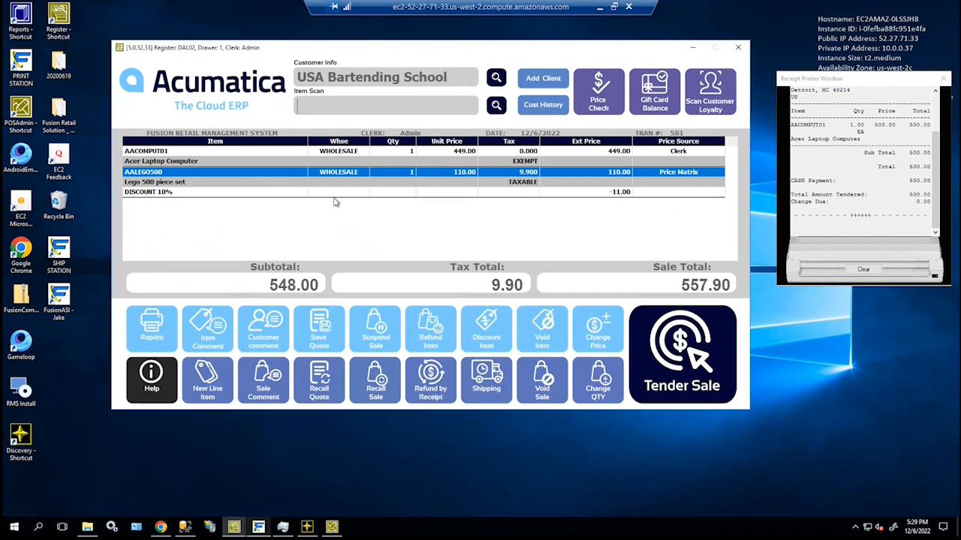
# Start tendering the sale and apply a partial cash payment of 275
pyautogui.click(689, 339)
pyautogui.click(433, 111)
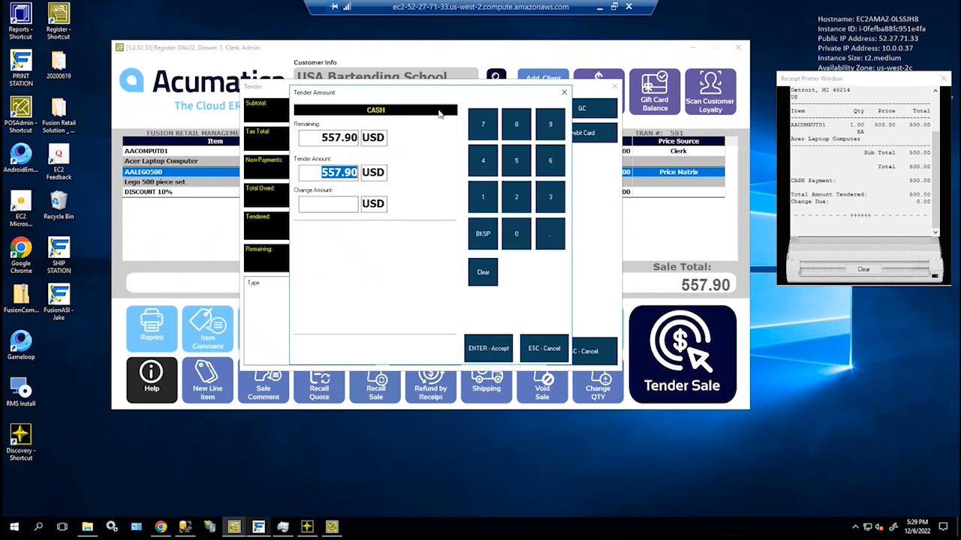
pyautogui.write('275')
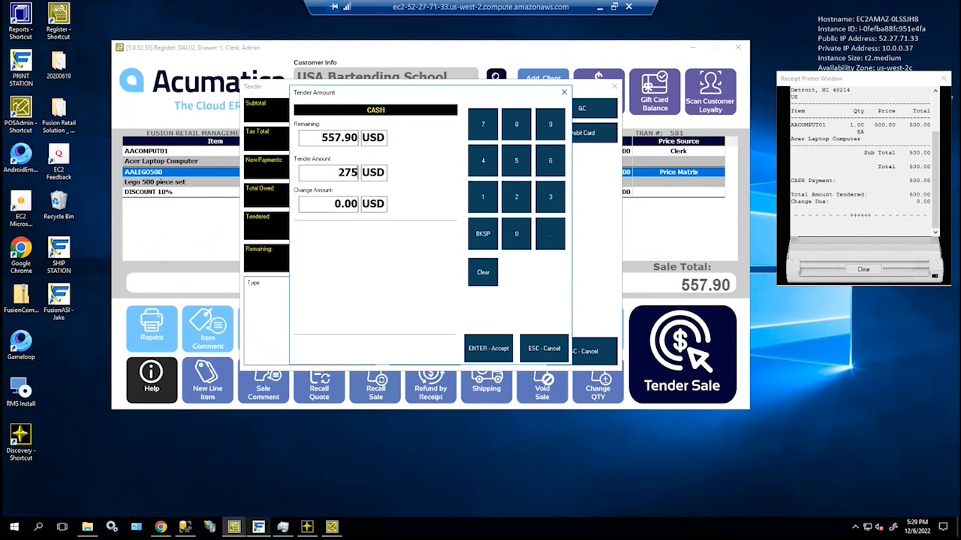
pyautogui.press('Return')
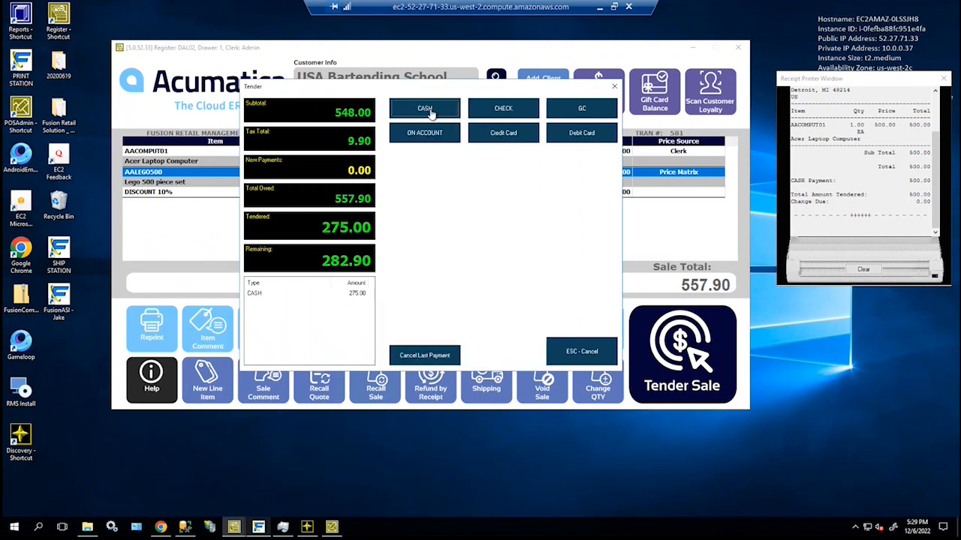
# Pay the remaining 282.90 by check, entering the check number, and complete the sale without printing or emailing a receipt
pyautogui.click(515, 112)
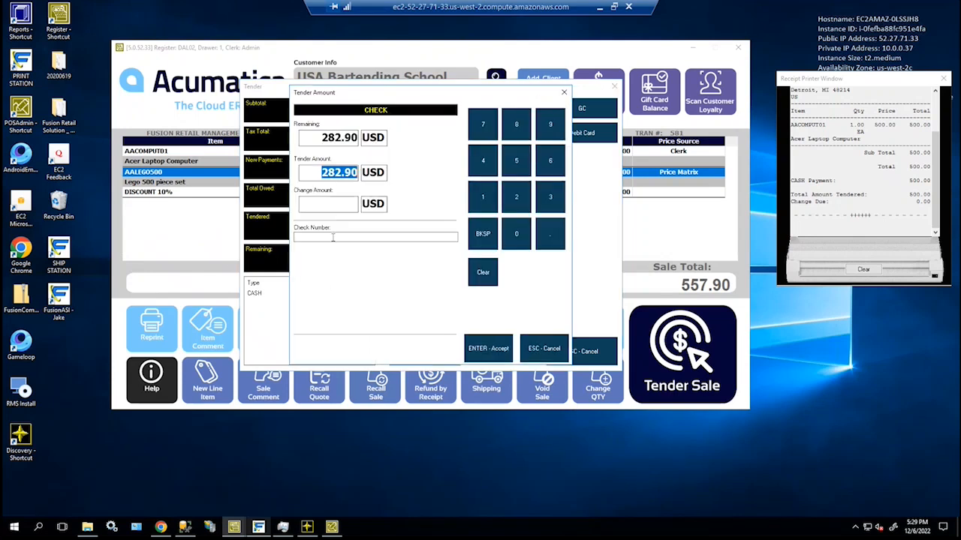
pyautogui.write('79846')
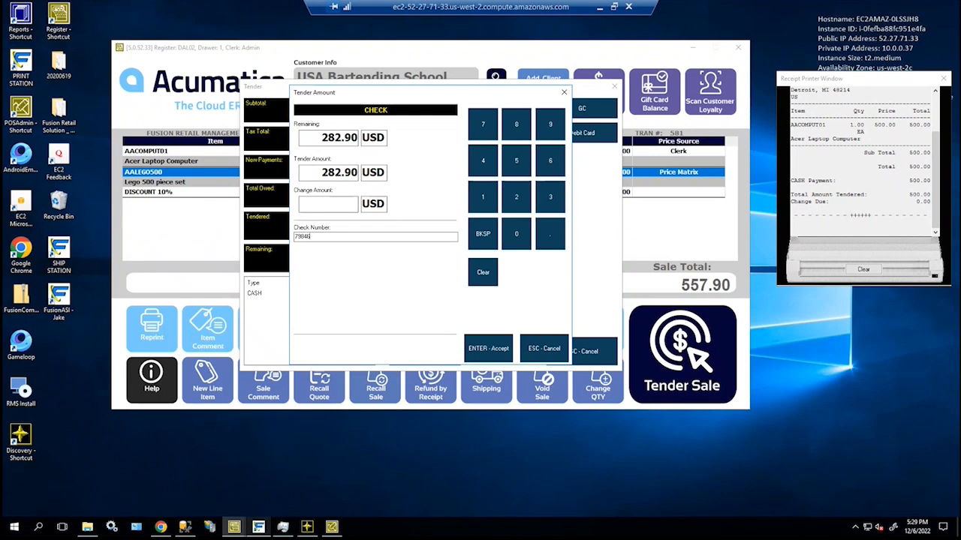
pyautogui.click(472, 349)
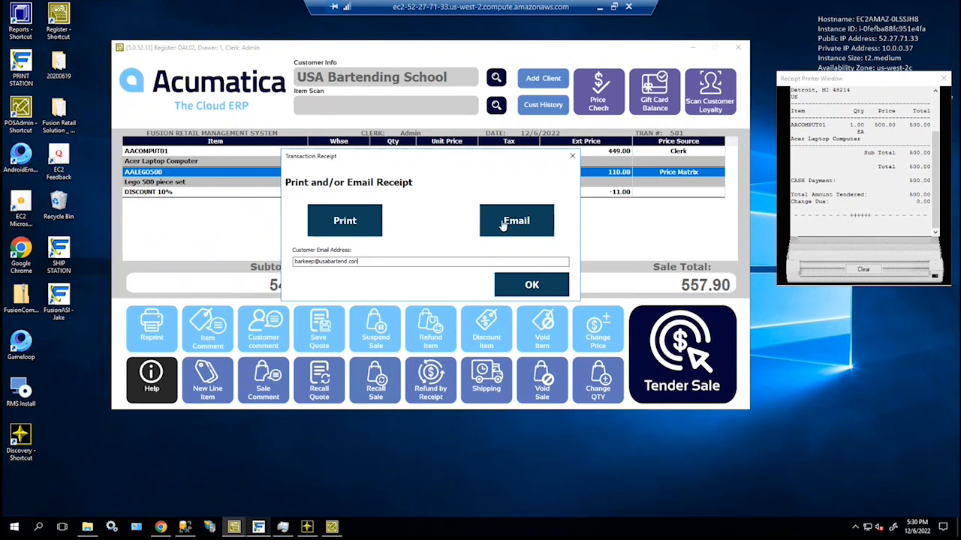
pyautogui.click(516, 285)
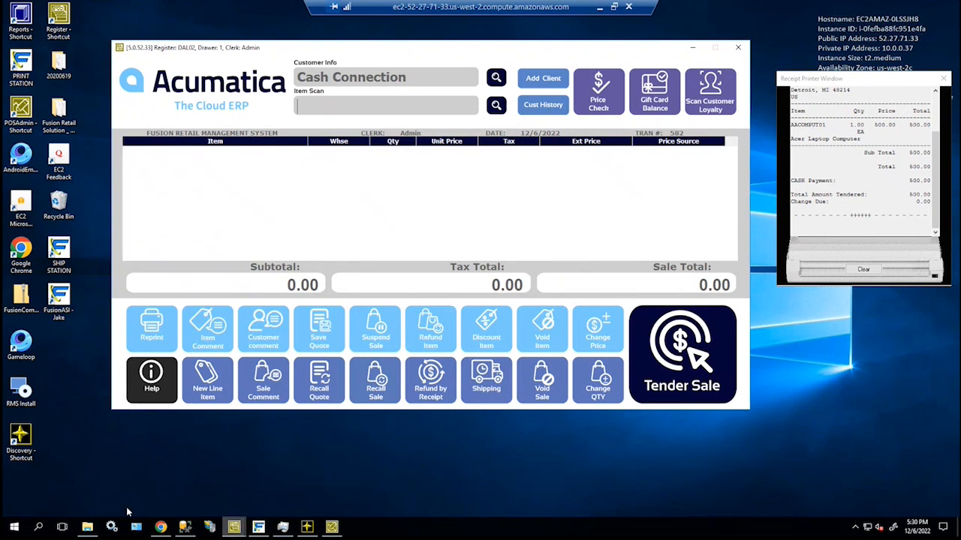
# Switch to Acumatica in Chrome, open the newest USA Bartending School sales order, and examine its details and the available order types
pyautogui.click(161, 527)
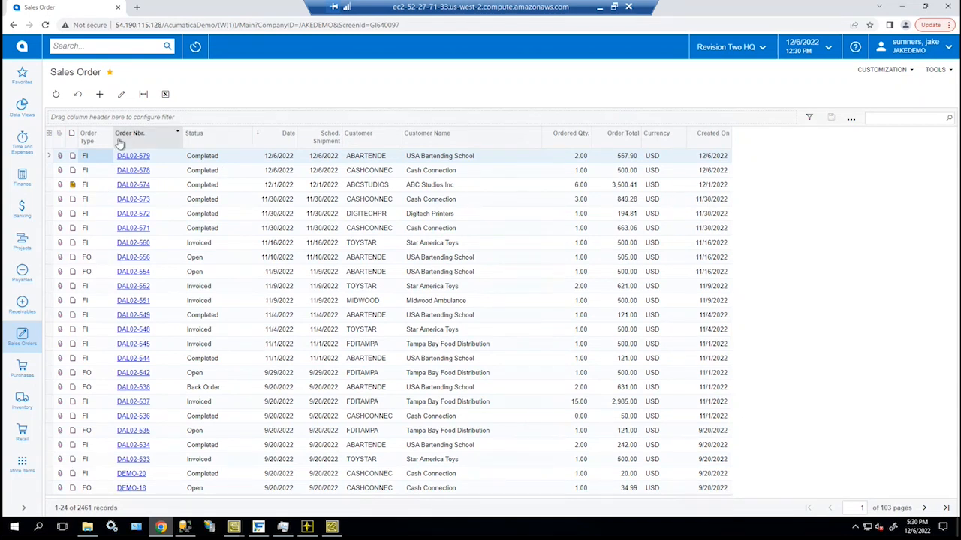
pyautogui.click(145, 160)
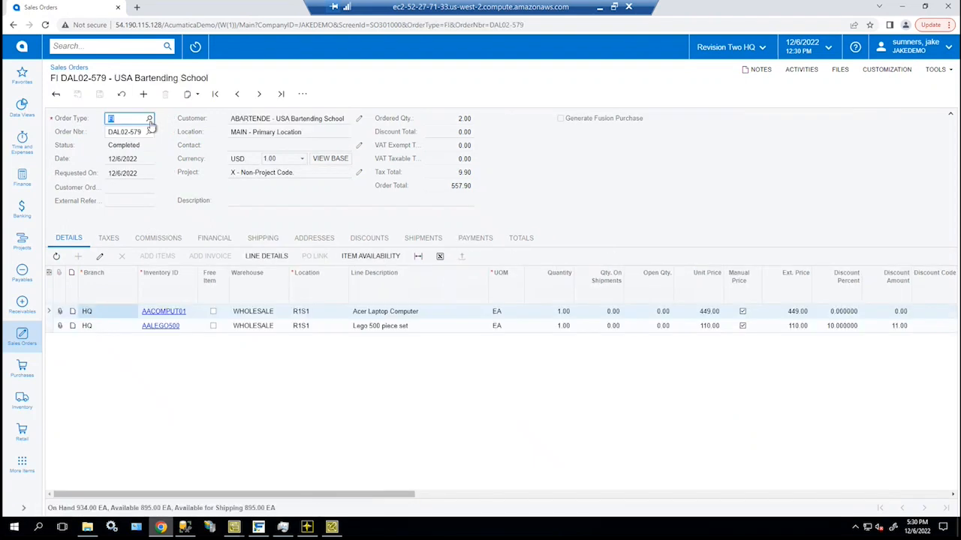
pyautogui.click(148, 118)
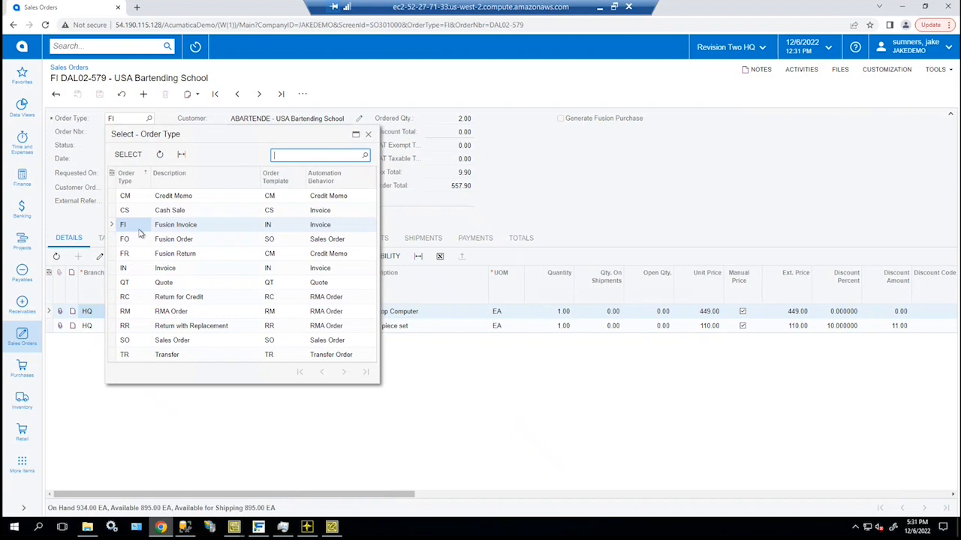
pyautogui.click(635, 189)
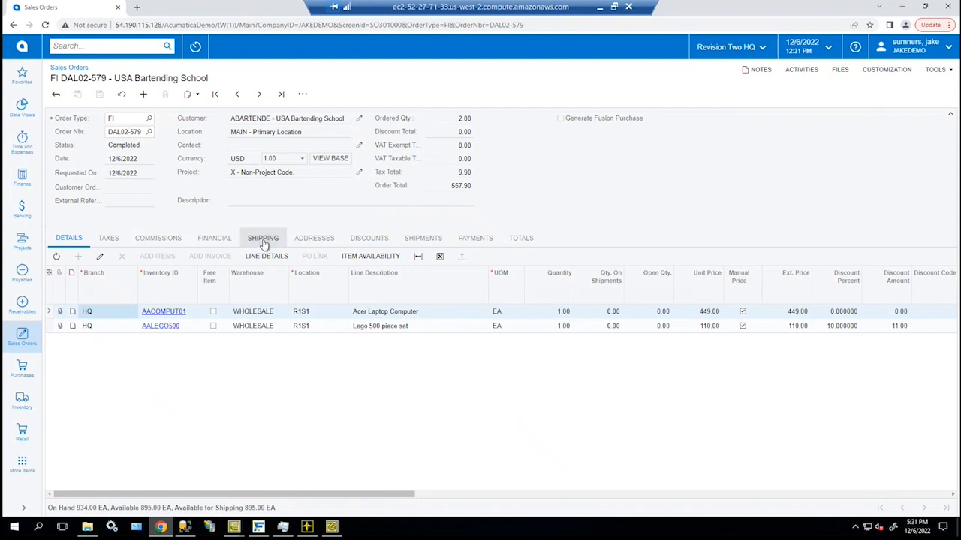
# Review the taxes and payments of the USA Bartending School order, then return to the sales order list
pyautogui.click(106, 241)
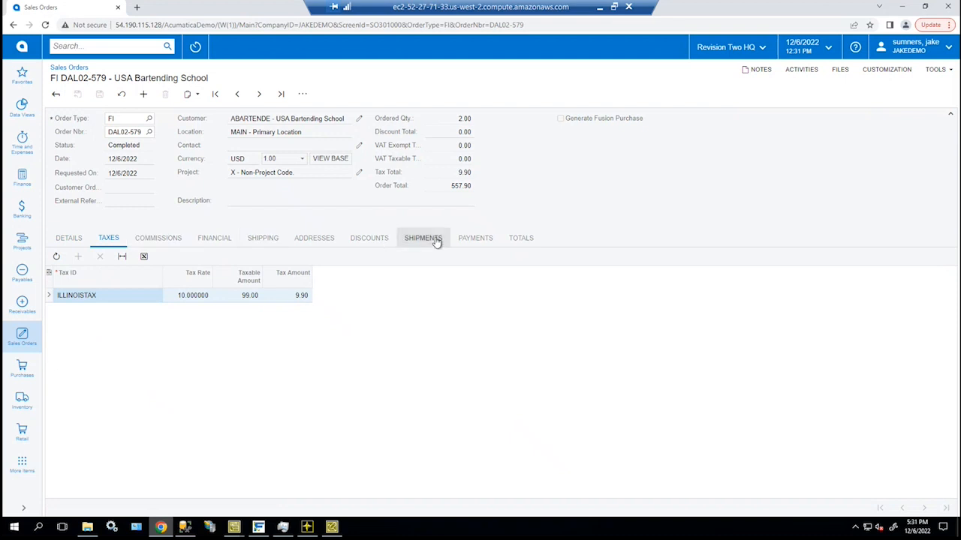
pyautogui.click(468, 240)
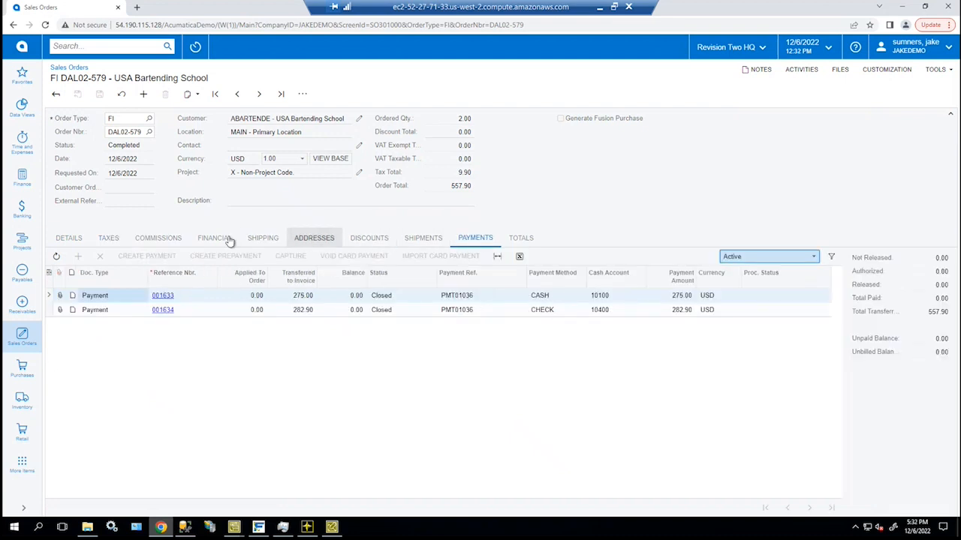
pyautogui.click(64, 237)
pyautogui.click(56, 93)
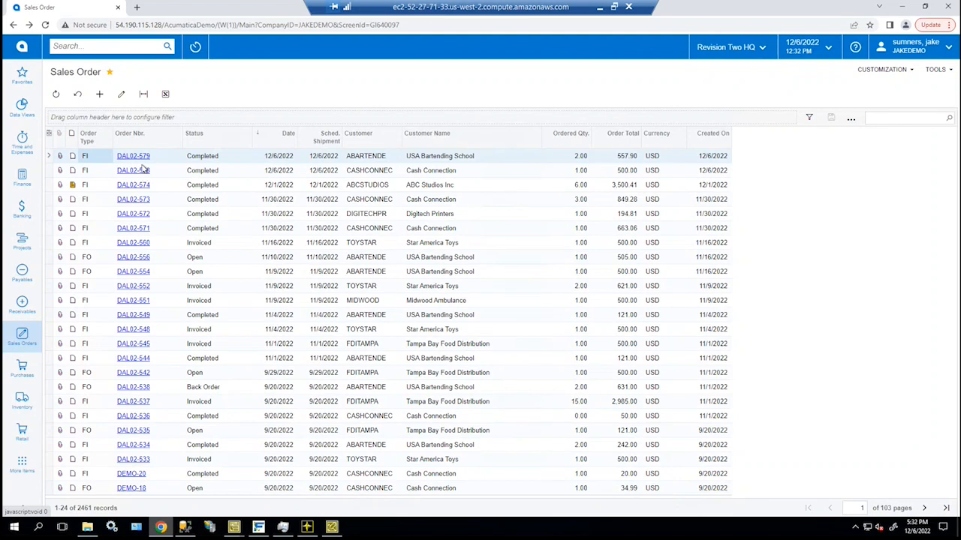
# Open the 12/6/2022 Cash Connection order and review its payments, shipments and linked invoice, then close the invoice
pyautogui.click(135, 172)
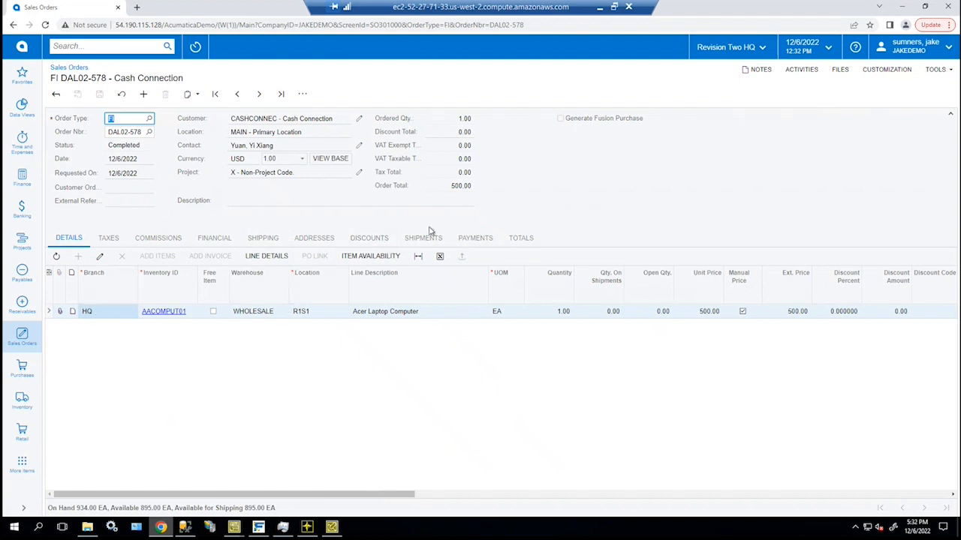
pyautogui.click(473, 241)
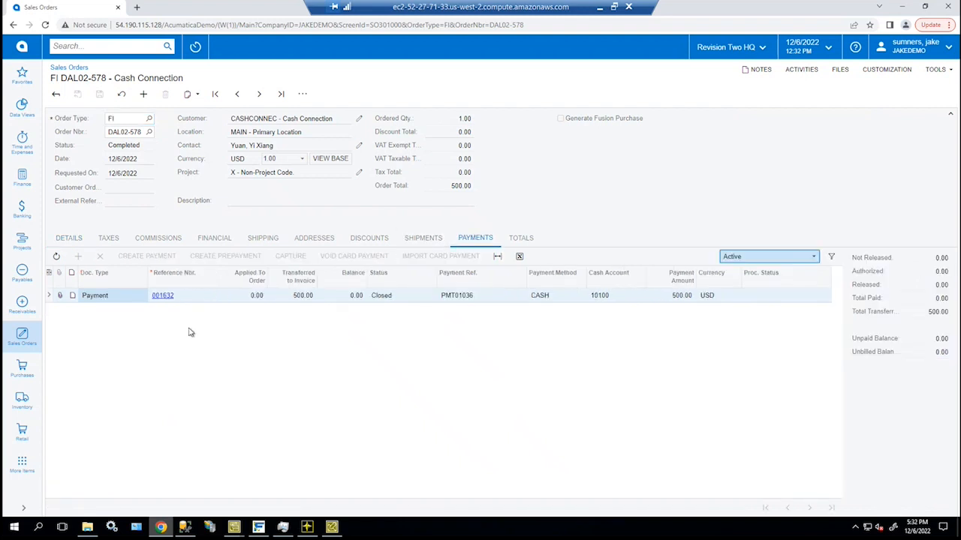
pyautogui.click(422, 238)
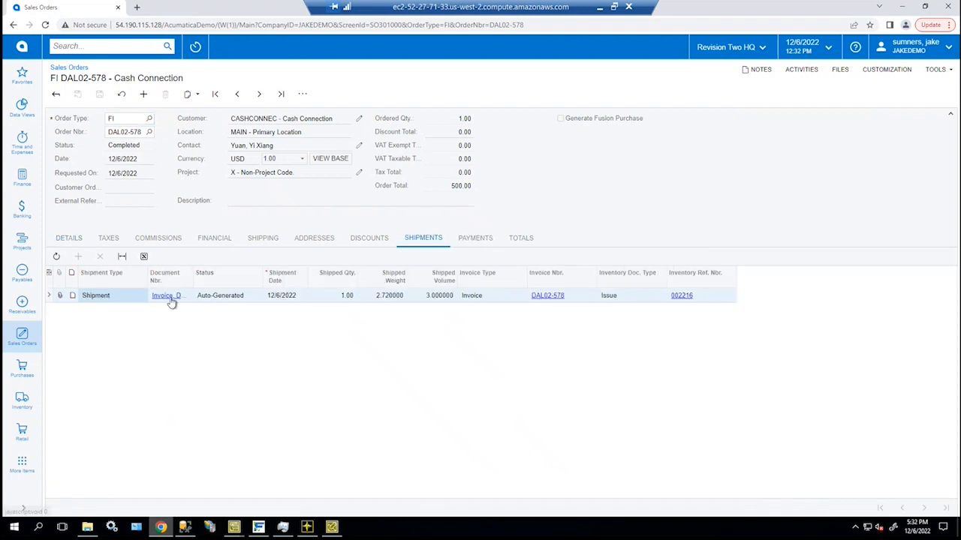
pyautogui.click(548, 296)
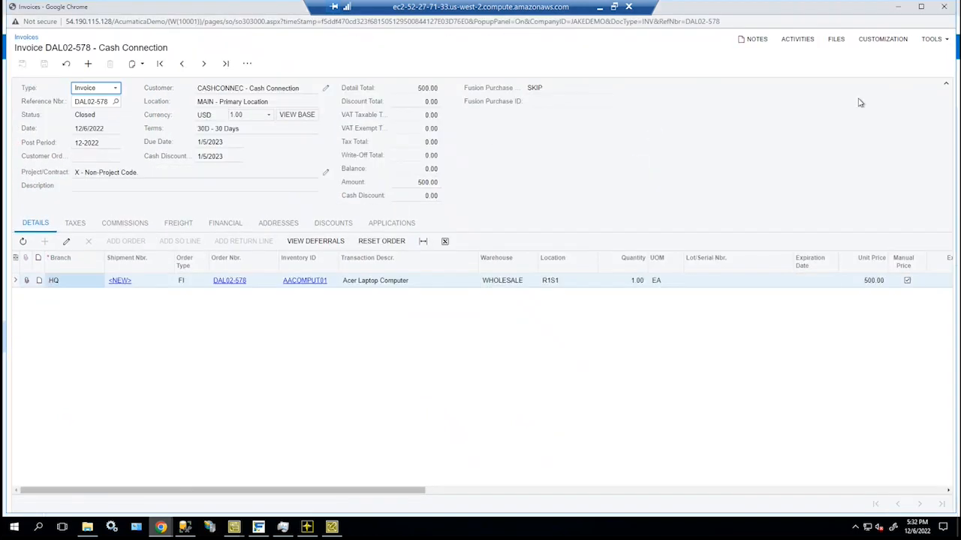
pyautogui.click(945, 7)
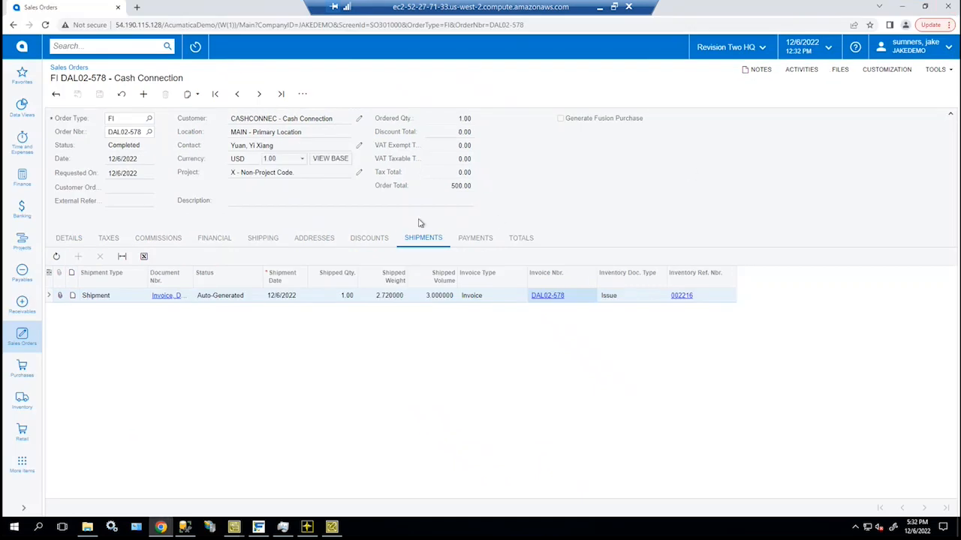
# Return to the sales order list, signing back in to the JAKEDEMO tenant with the saved account password
pyautogui.click(56, 94)
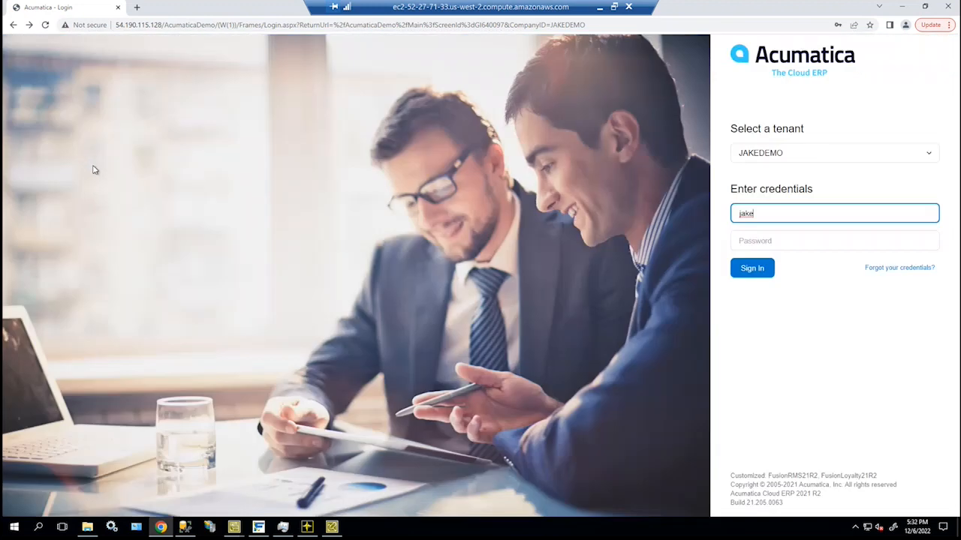
pyautogui.click(751, 240)
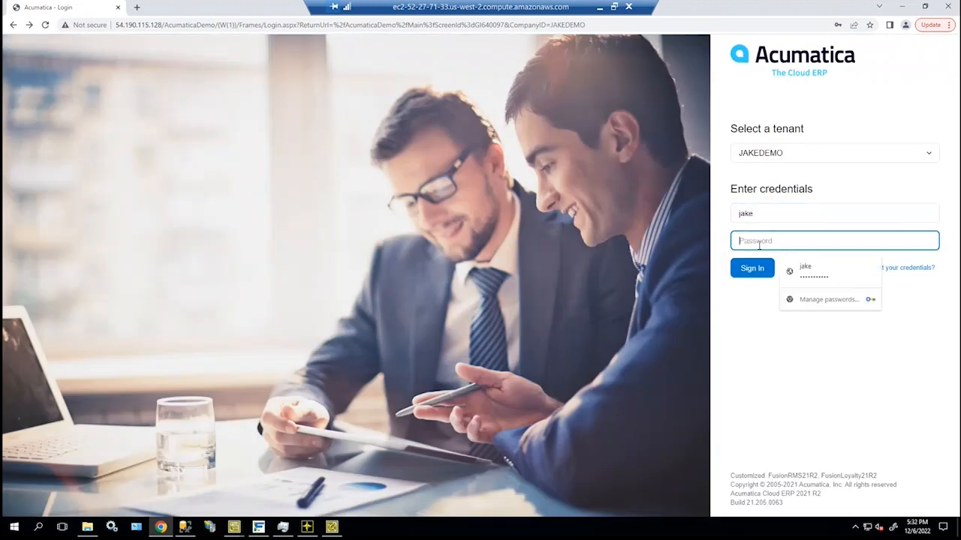
pyautogui.click(795, 268)
pyautogui.click(754, 268)
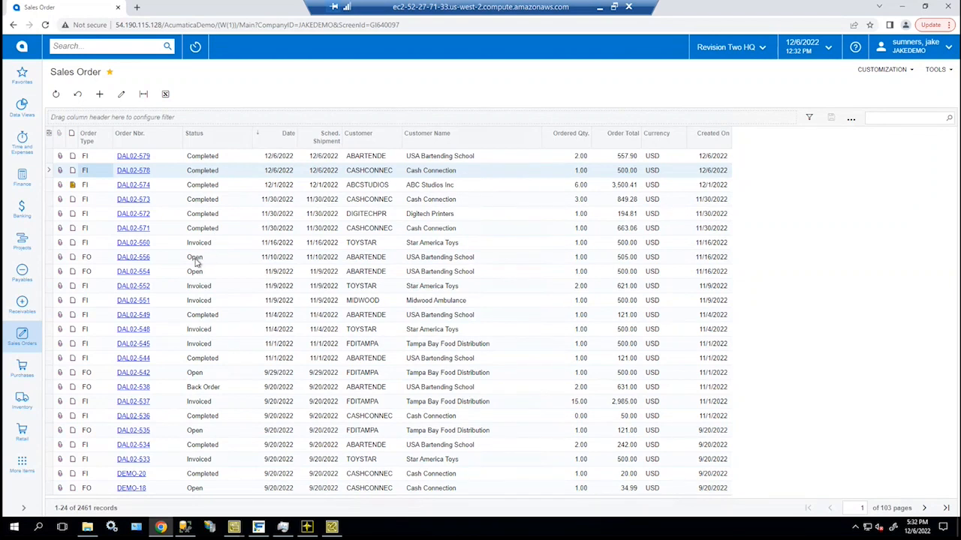
# Review the open 11/10/2022 Fusion Order (FO) for USA Bartending School, then return to the sales order list
pyautogui.click(141, 257)
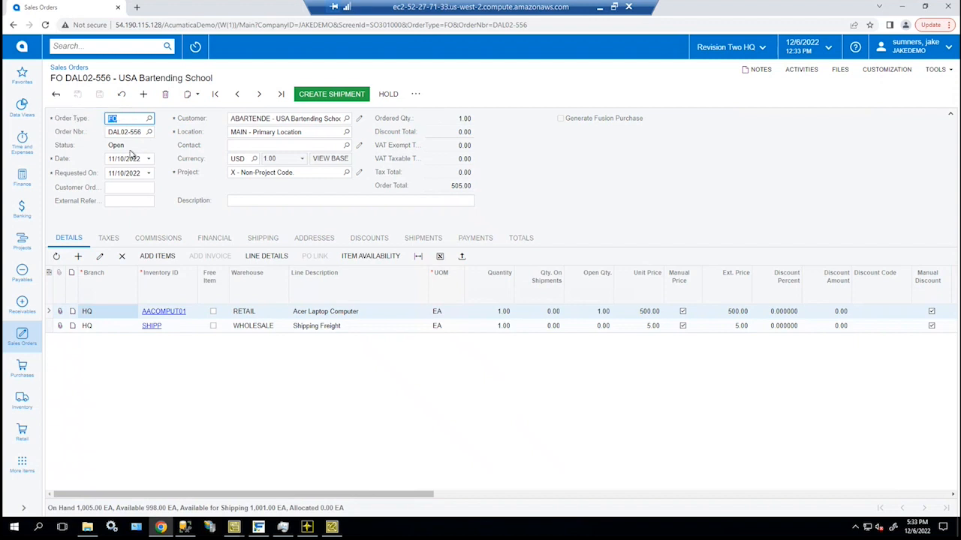
pyautogui.click(55, 95)
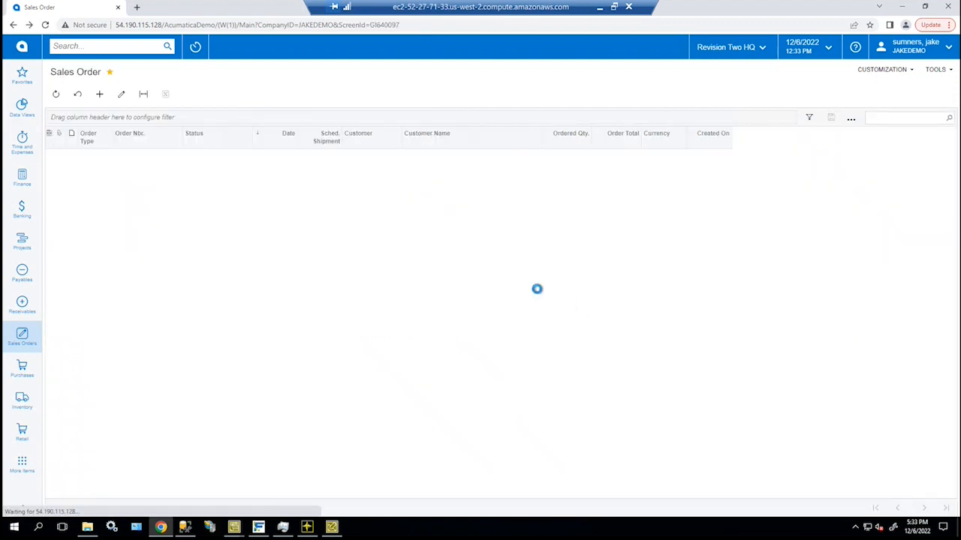